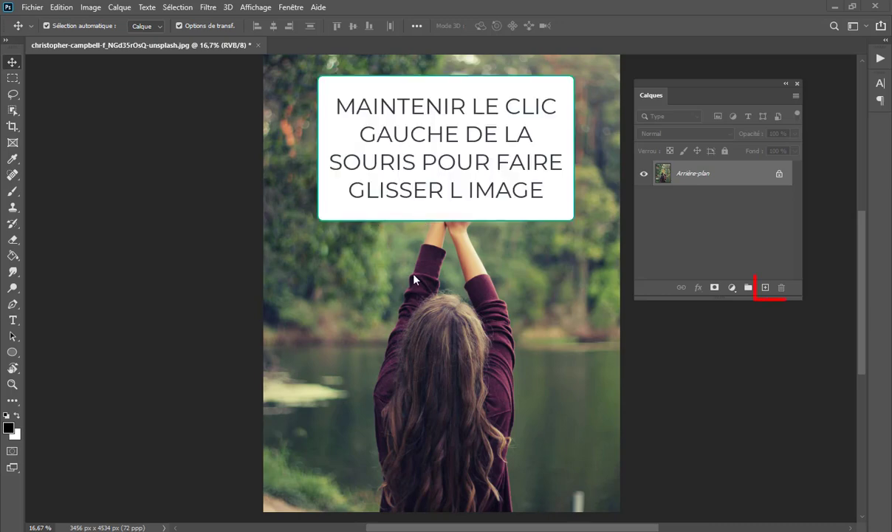
- Duplicate Arrière-plan into Arrière-plan copie and auto-select the woman with Sélection > Sujet
drag(719, 185, 765, 287)
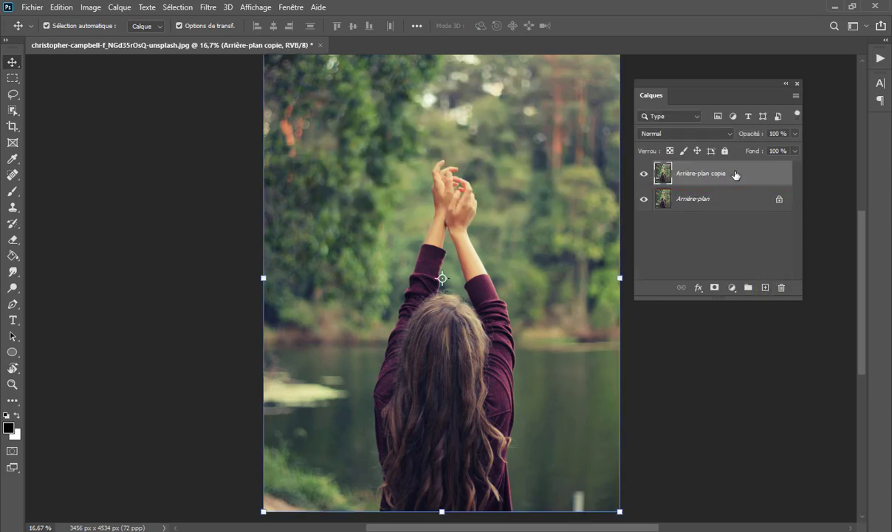
click(178, 7)
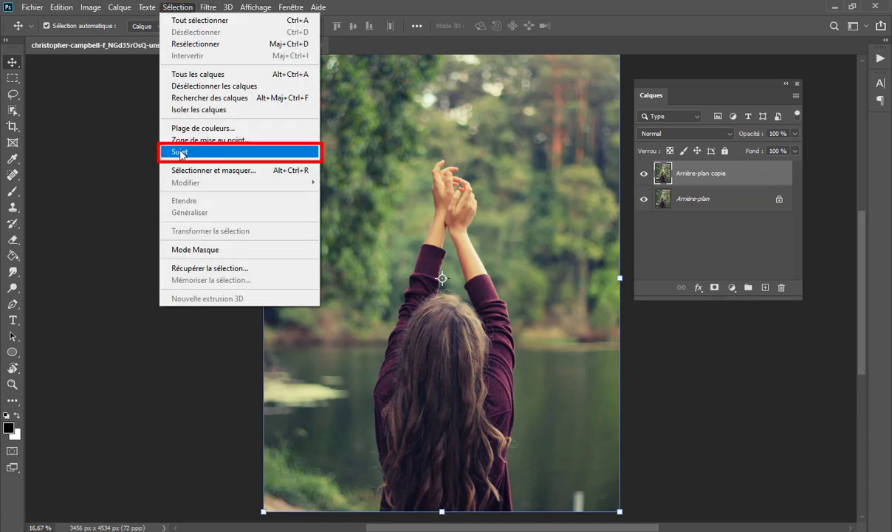
click(264, 153)
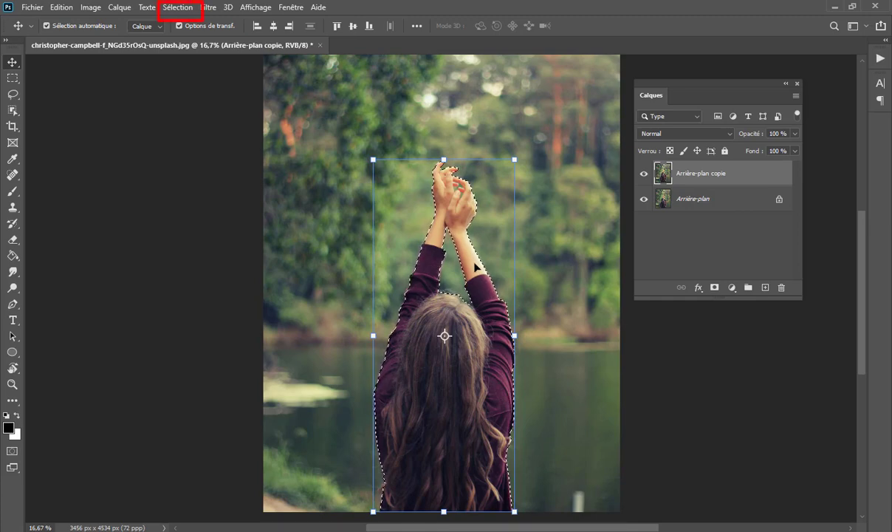
click(181, 8)
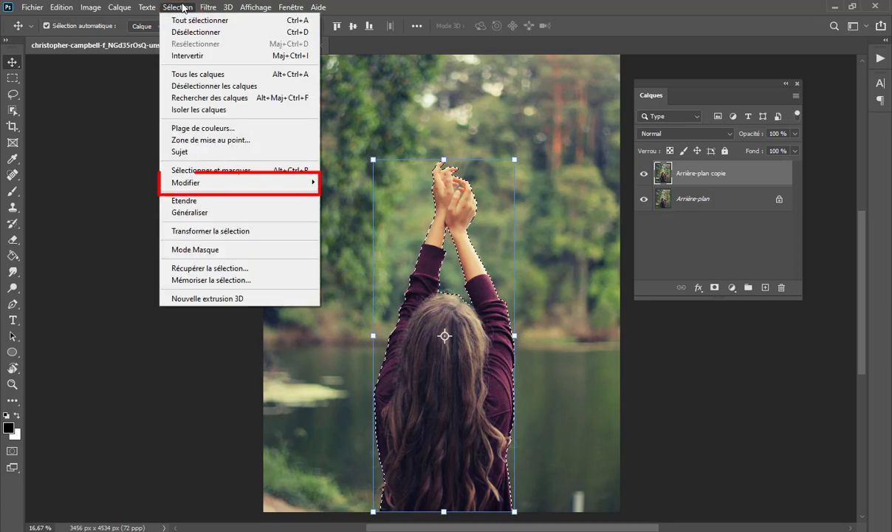
mouse_move(186, 182)
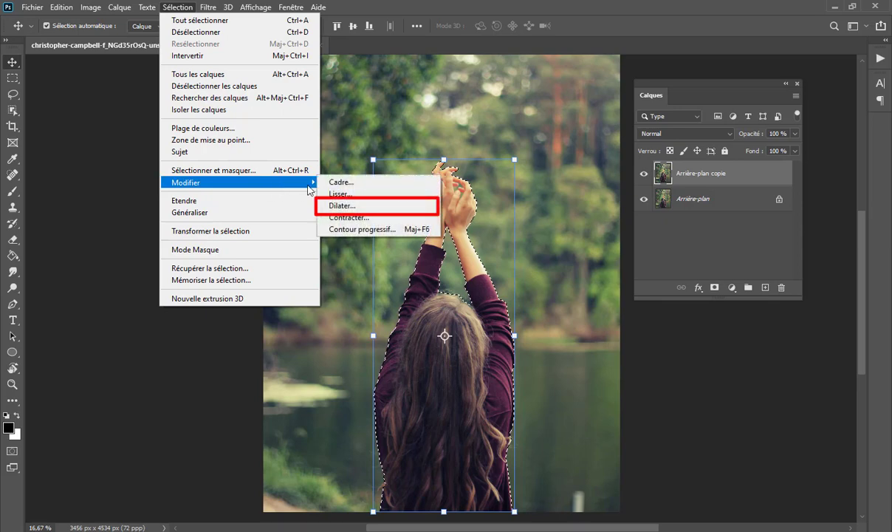
- Dilate the selection 5 px, copy the woman to Calque 1, and check the cut-out
click(367, 207)
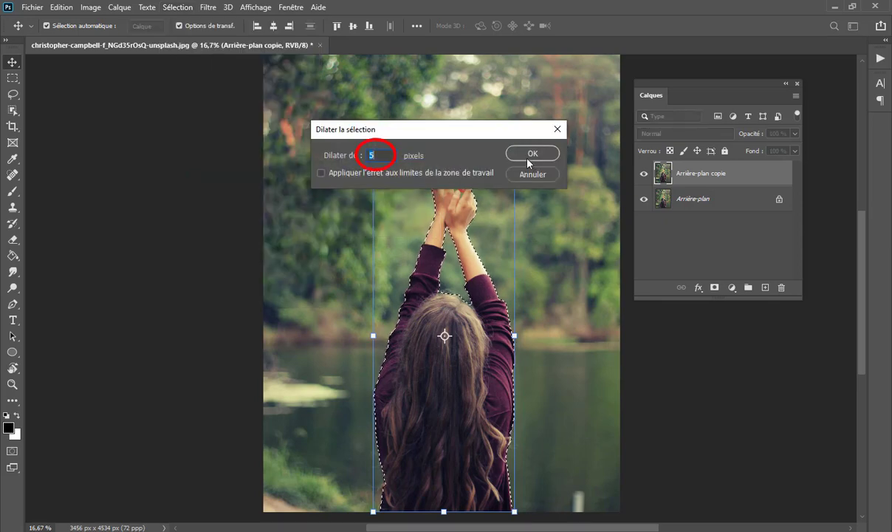
click(527, 157)
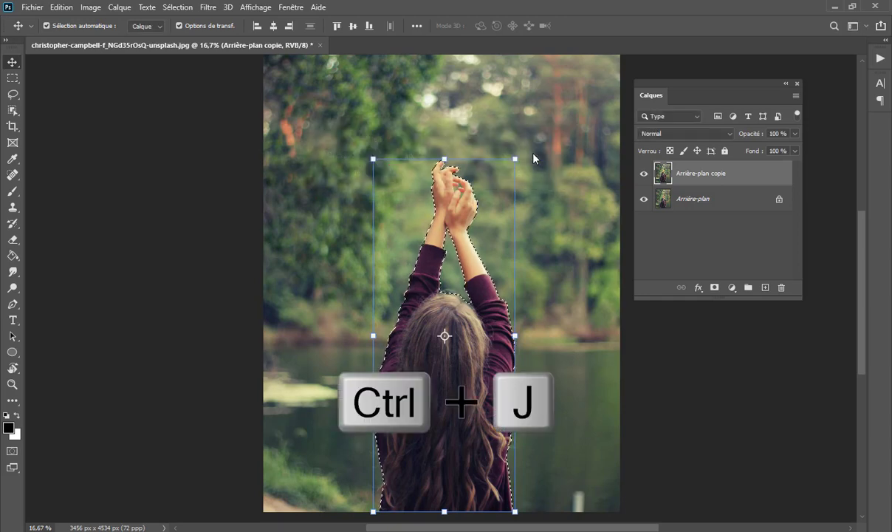
key(ctrl+j)
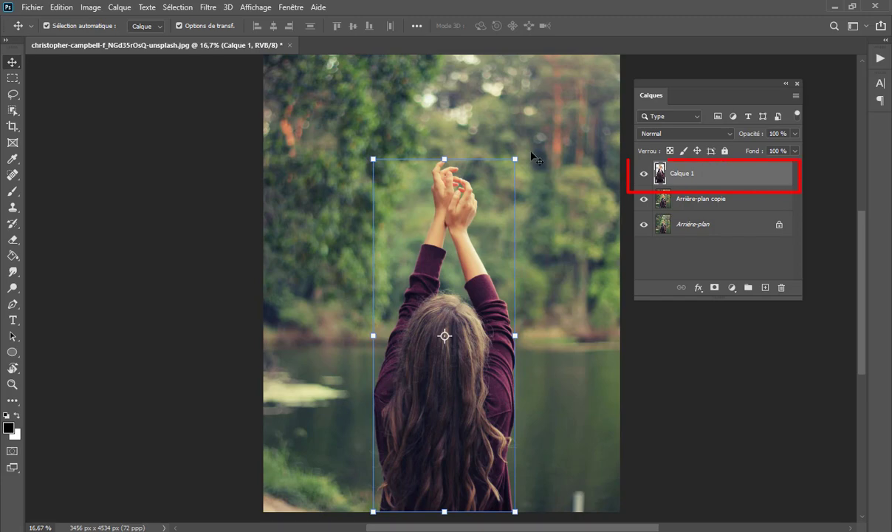
click(644, 226)
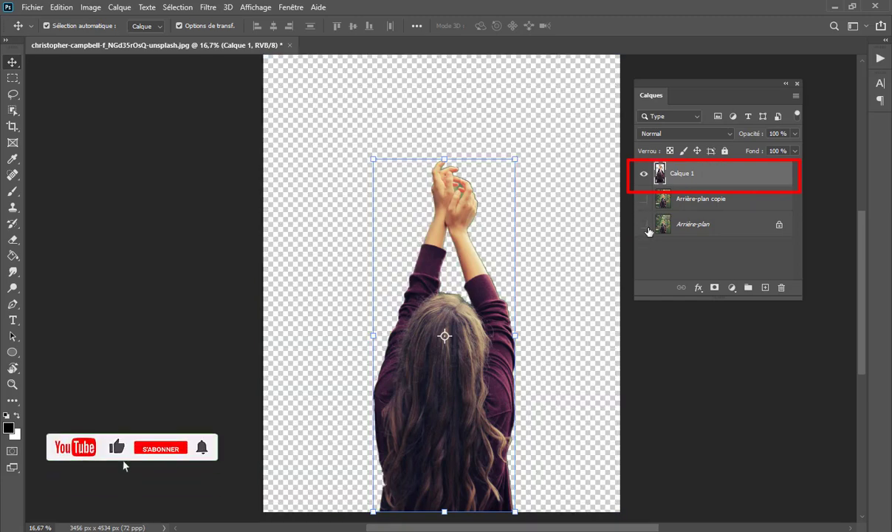
drag(648, 229, 644, 201)
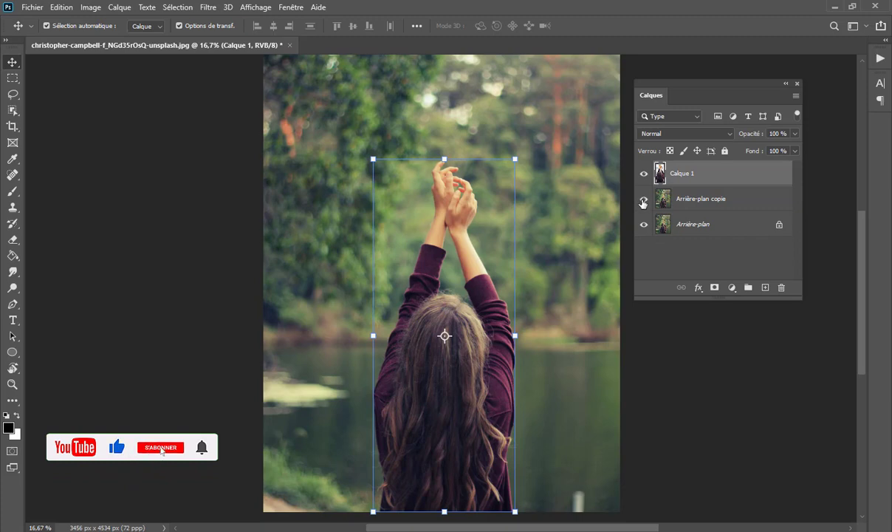
- Load Calque 1's outline as a selection and Contenu pris en compte fill it on Arrière-plan copie
key(ctrl)
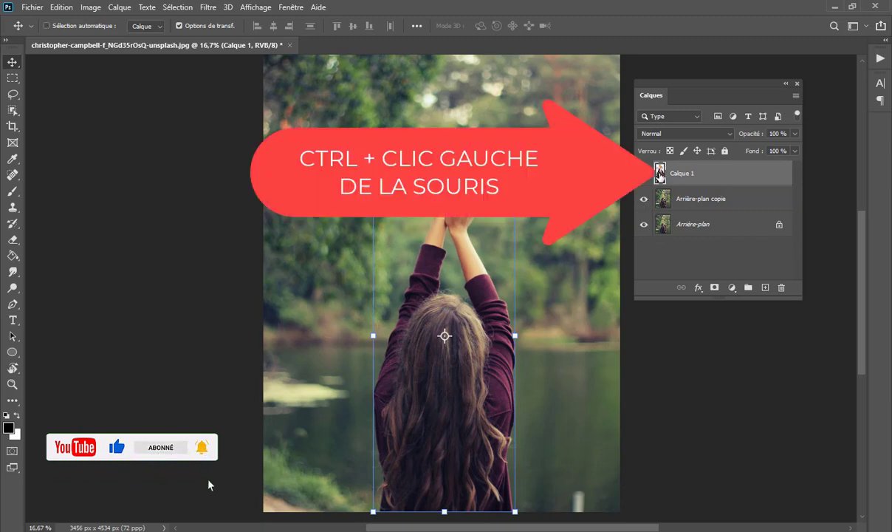
ctrl+click(659, 174)
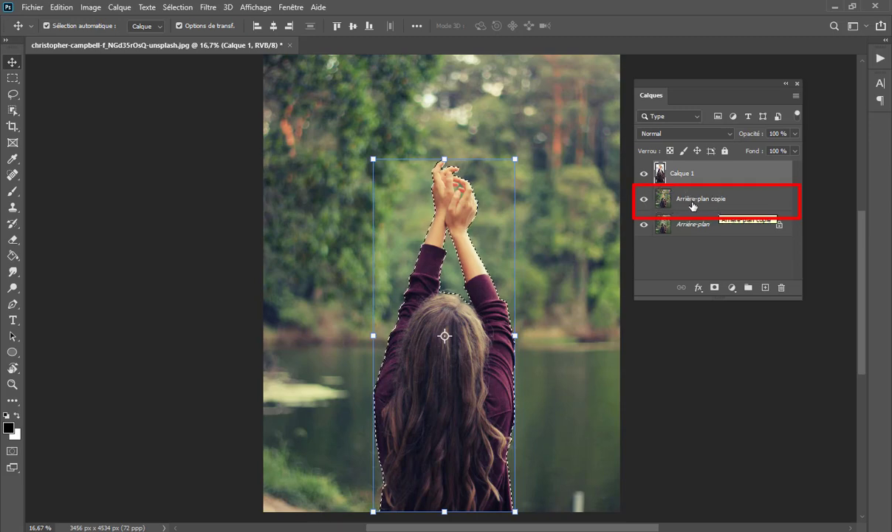
click(719, 203)
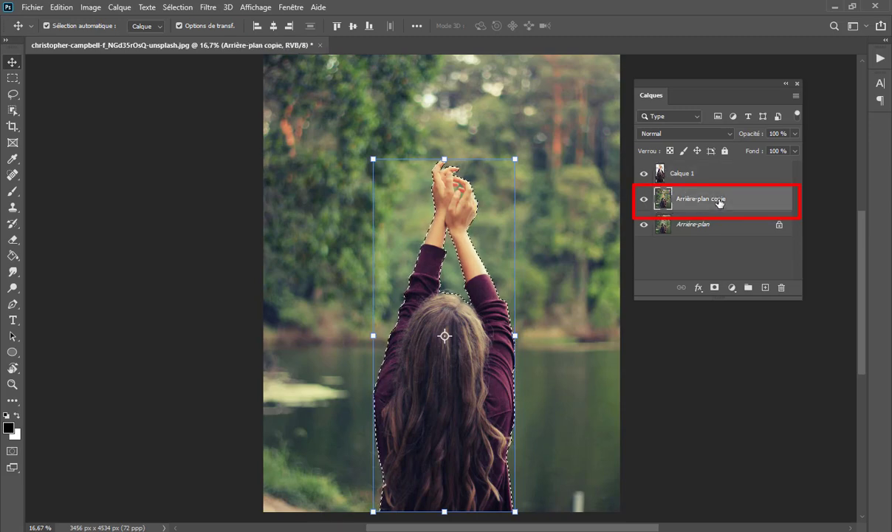
click(62, 8)
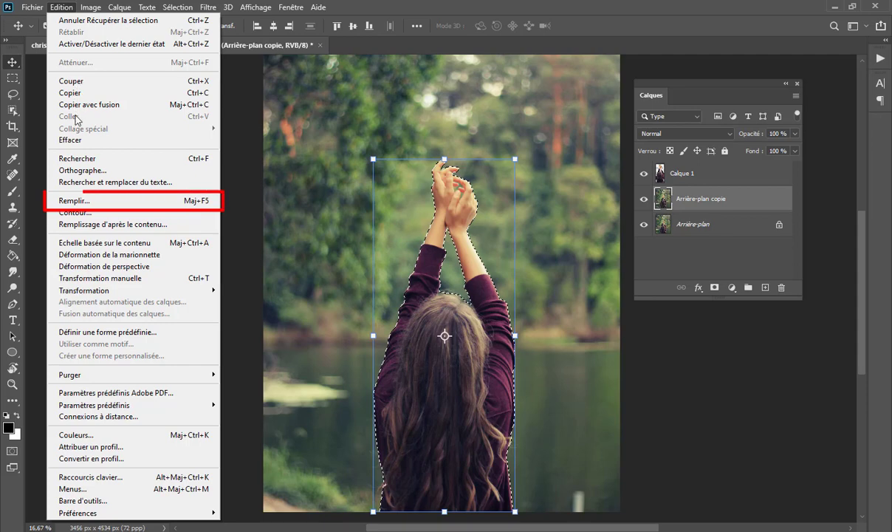
click(166, 204)
click(510, 148)
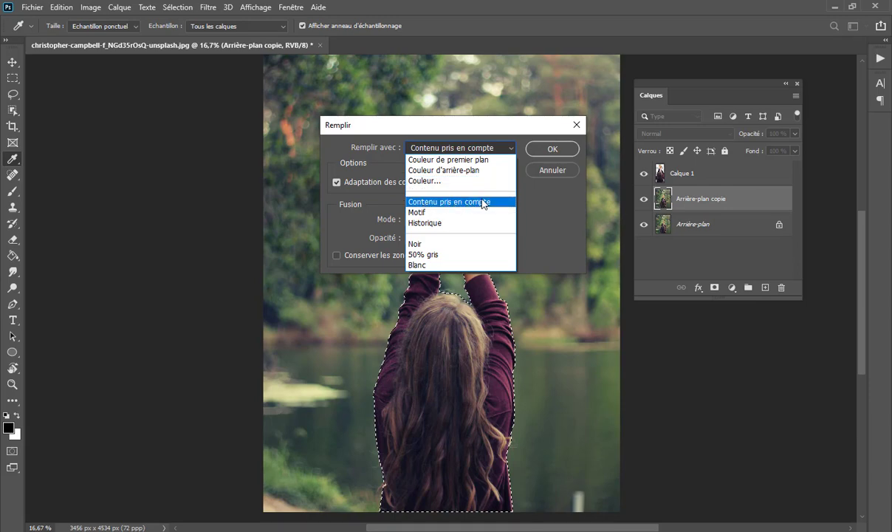
click(445, 201)
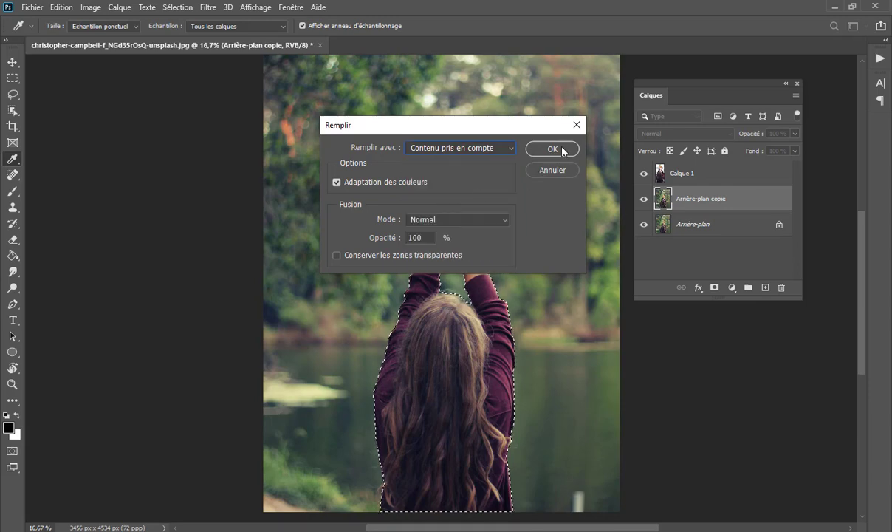
click(552, 149)
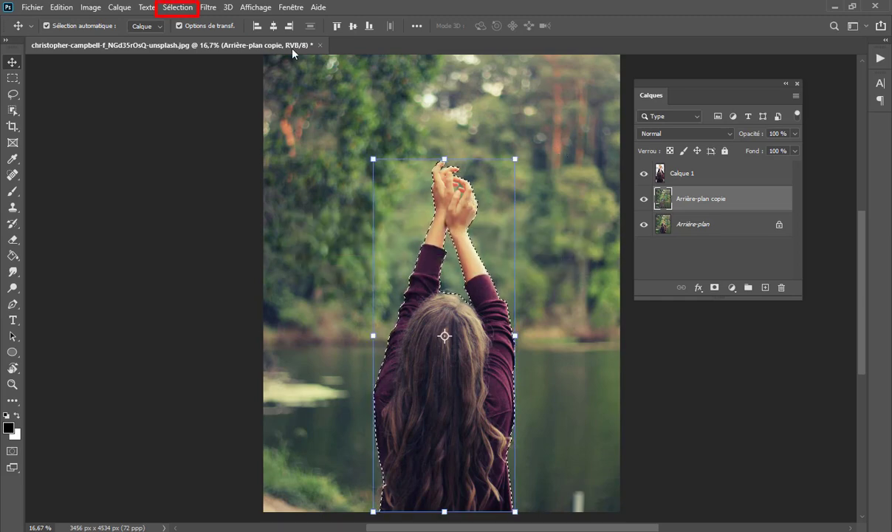
- Deselect and hide Calque 1 to reveal the filled background on Arrière-plan copie
click(178, 8)
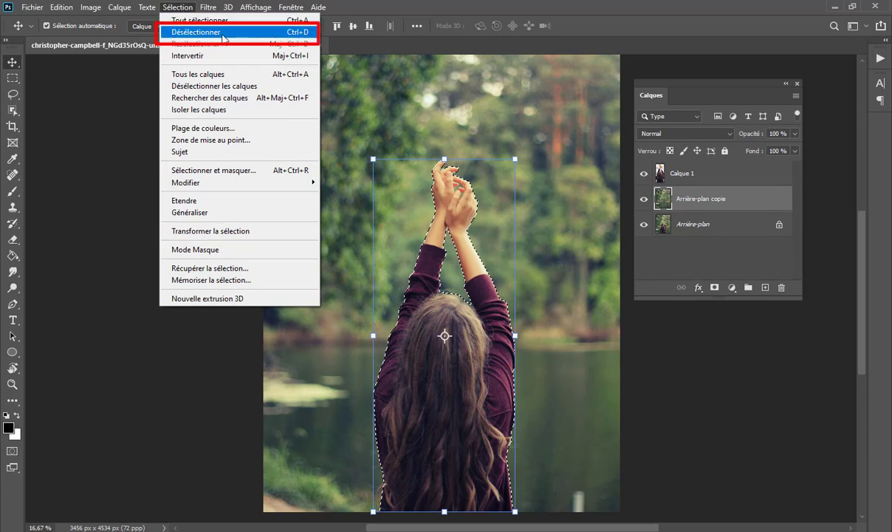
click(238, 33)
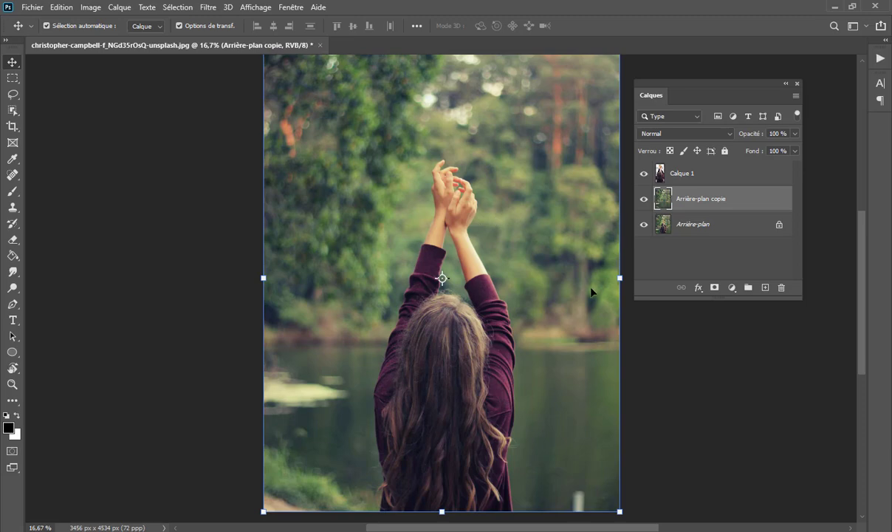
click(643, 175)
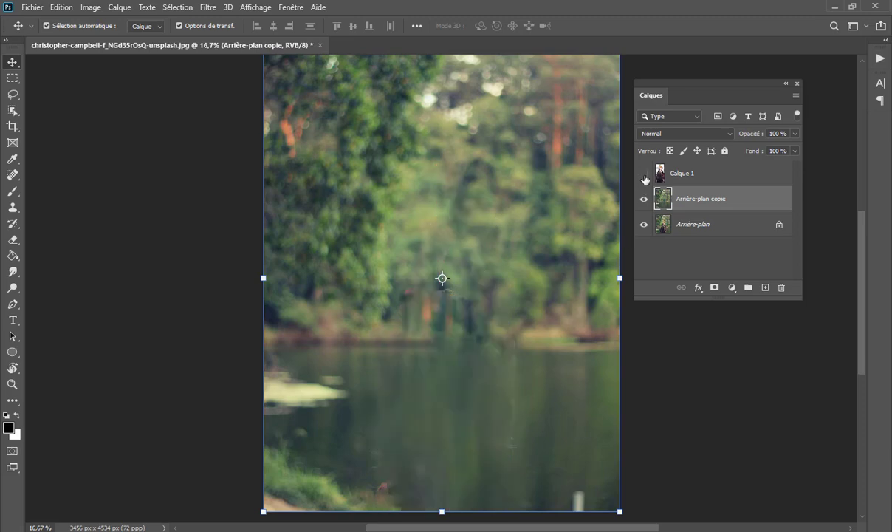
click(644, 175)
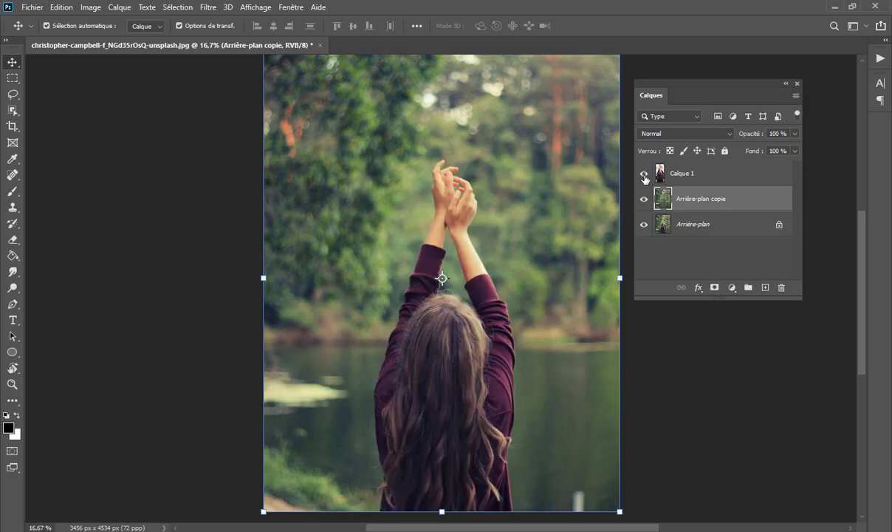
click(644, 176)
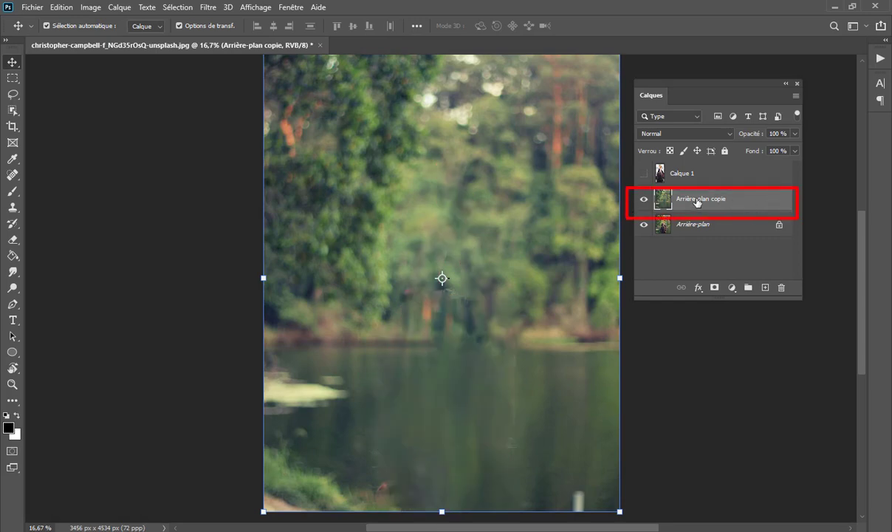
- Start a Tilt-Shift blur on Arrière-plan copie and toggle its guide-line display off and on
click(209, 8)
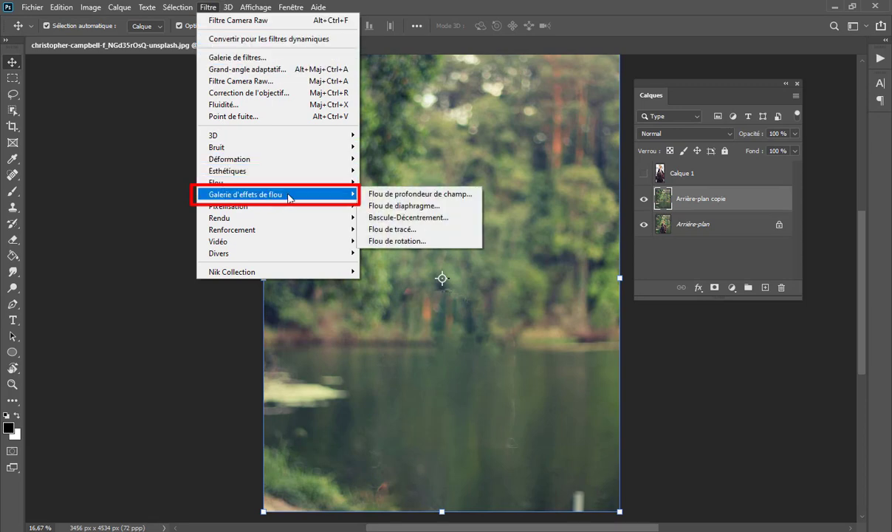
mouse_move(245, 194)
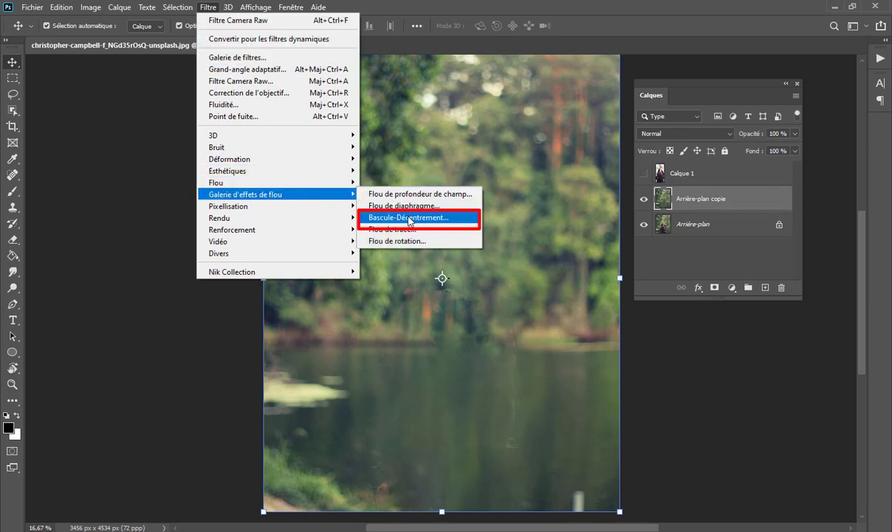
click(435, 218)
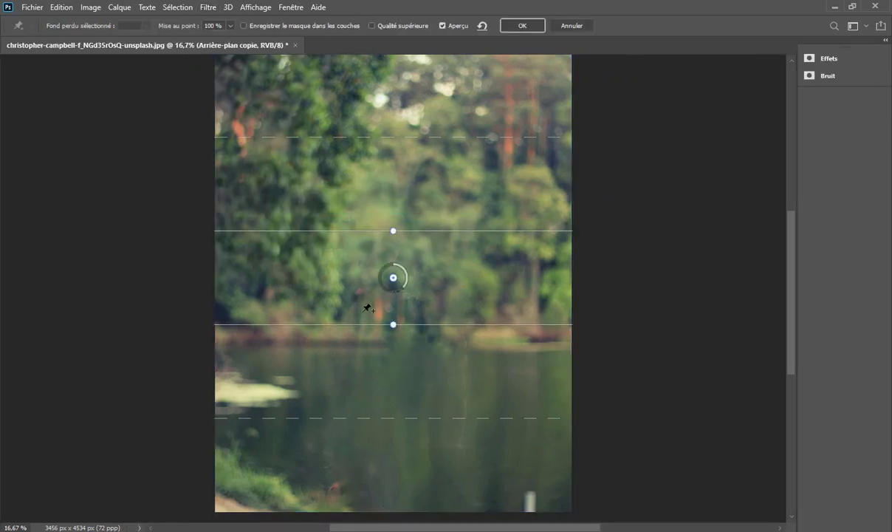
click(248, 10)
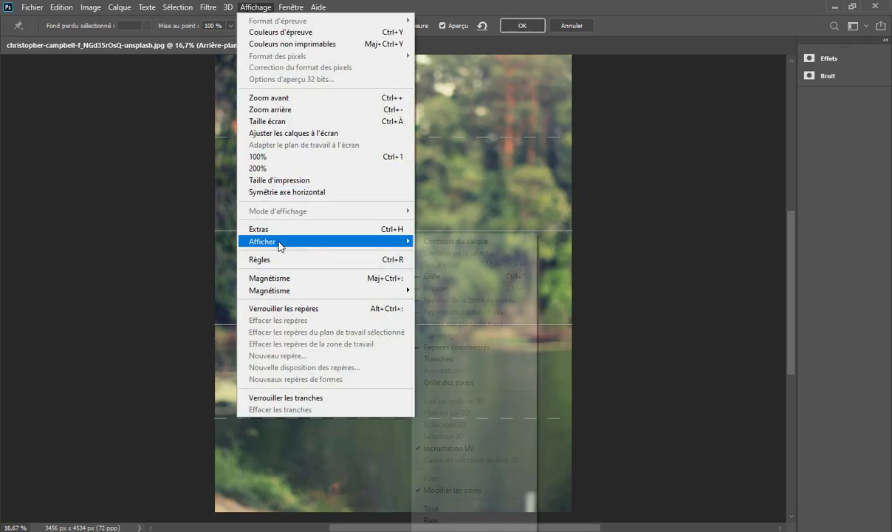
mouse_move(295, 241)
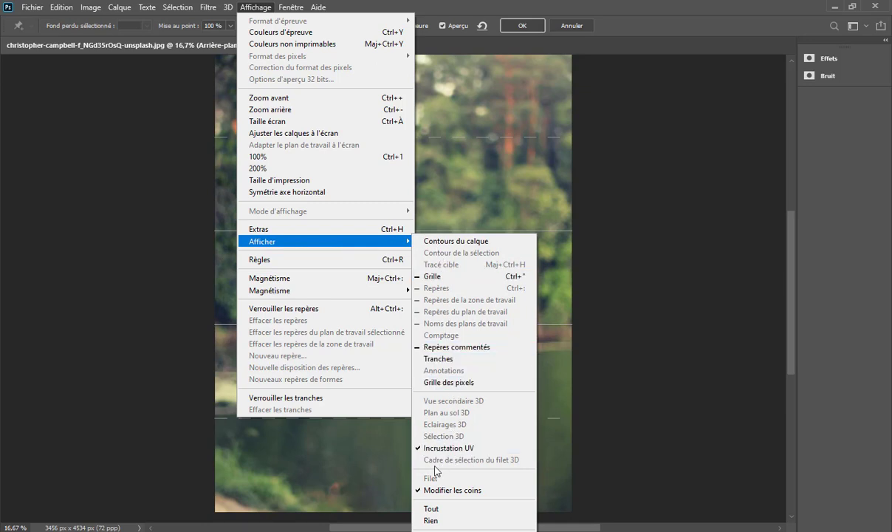
click(469, 491)
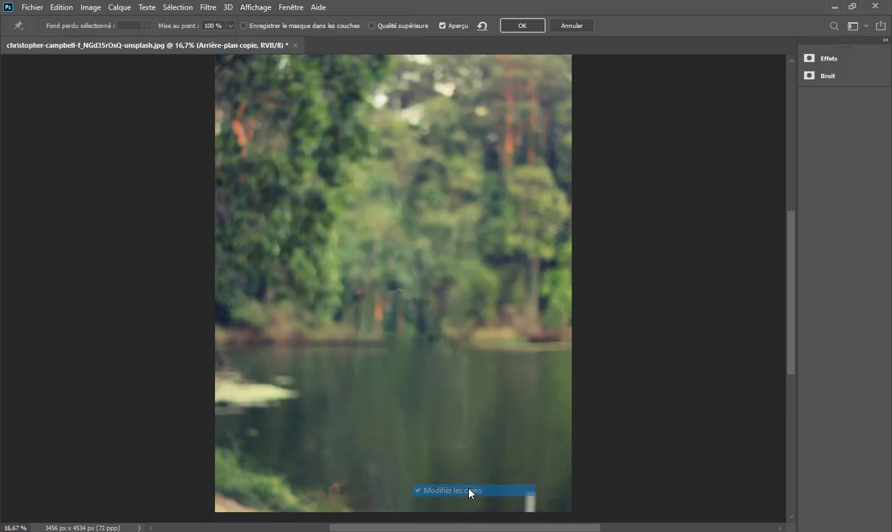
click(256, 8)
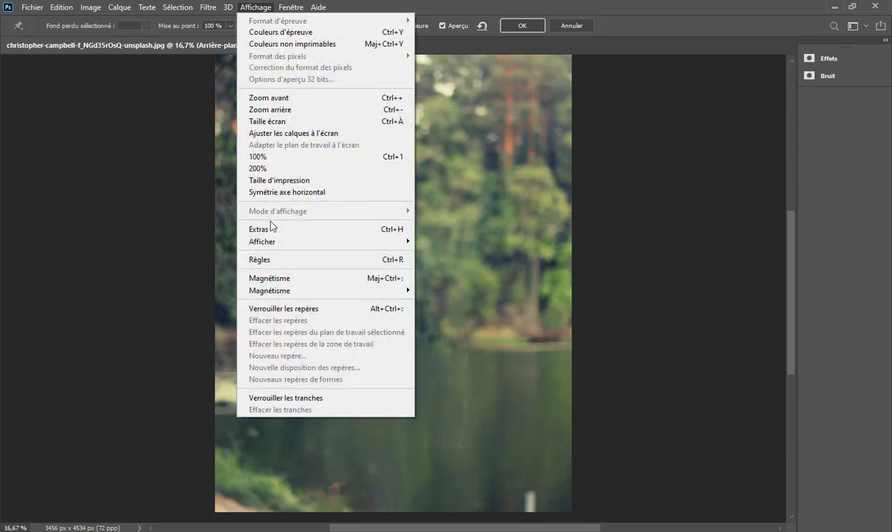
mouse_move(325, 241)
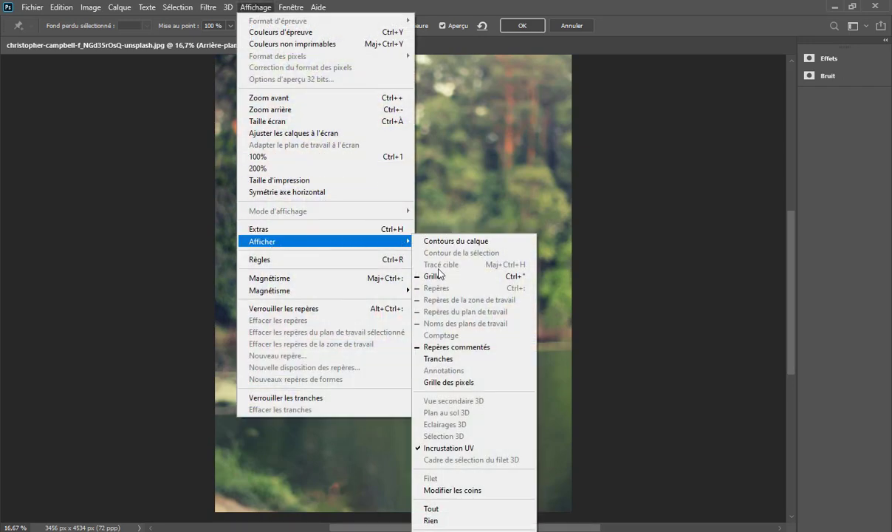
click(440, 490)
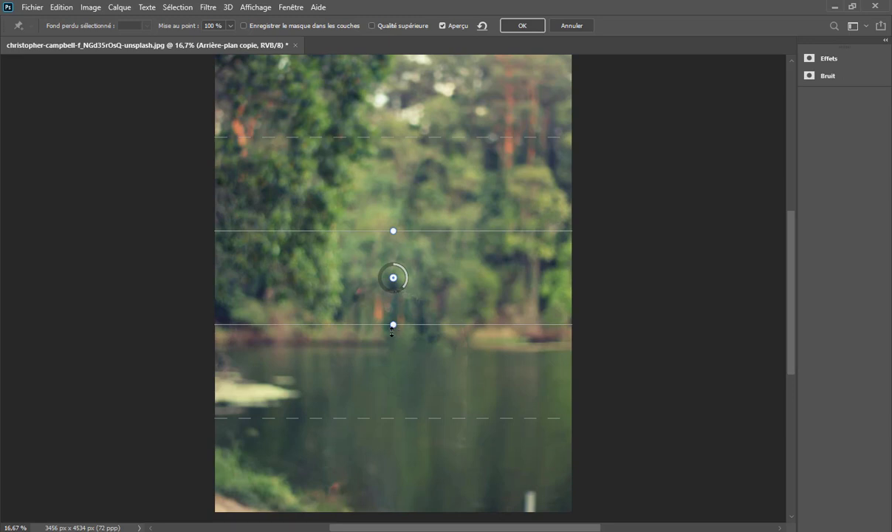
- Place the sharp band on the shoreline, set blur strength to 282, and apply it
drag(396, 335, 393, 512)
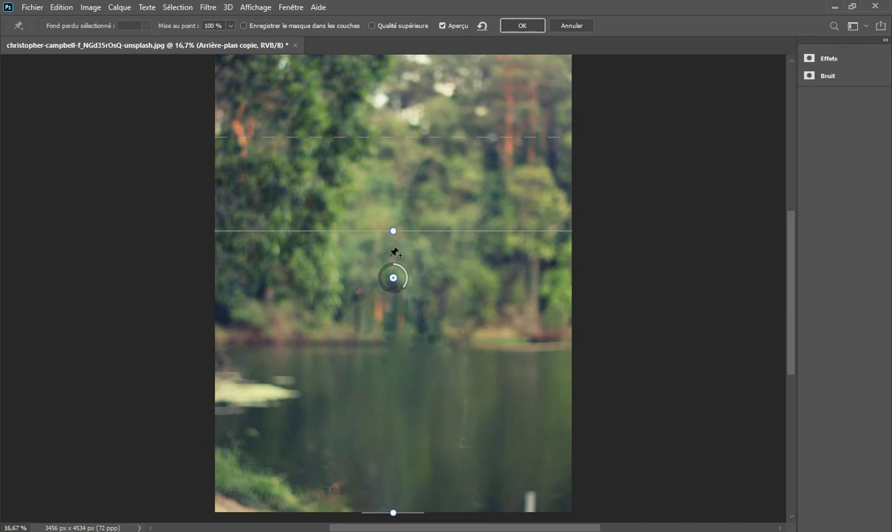
drag(392, 249, 393, 338)
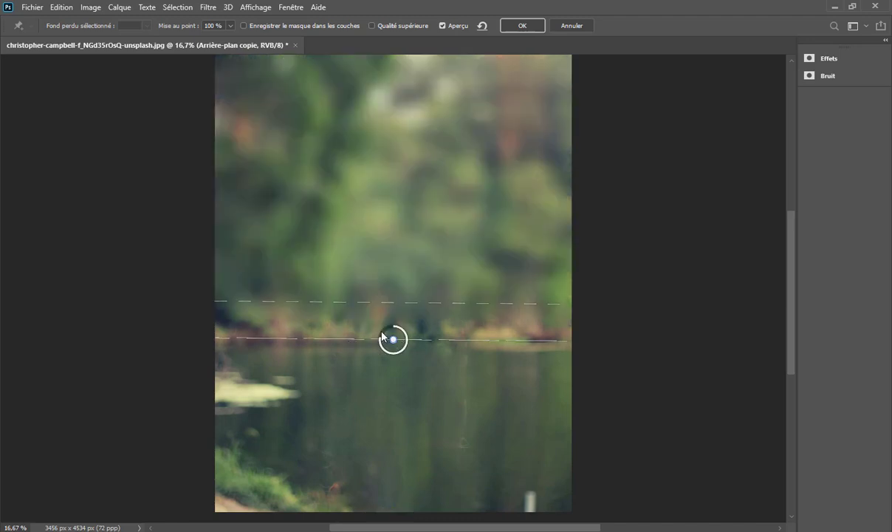
drag(383, 338, 384, 339)
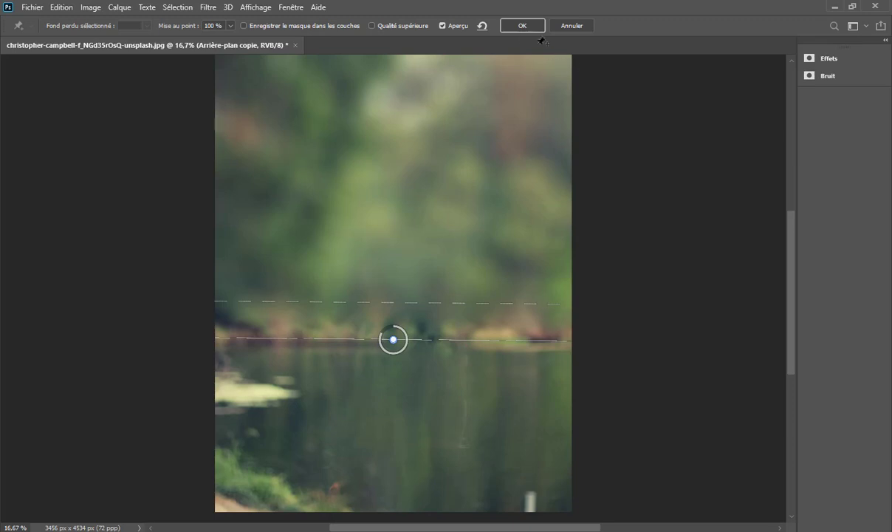
click(522, 26)
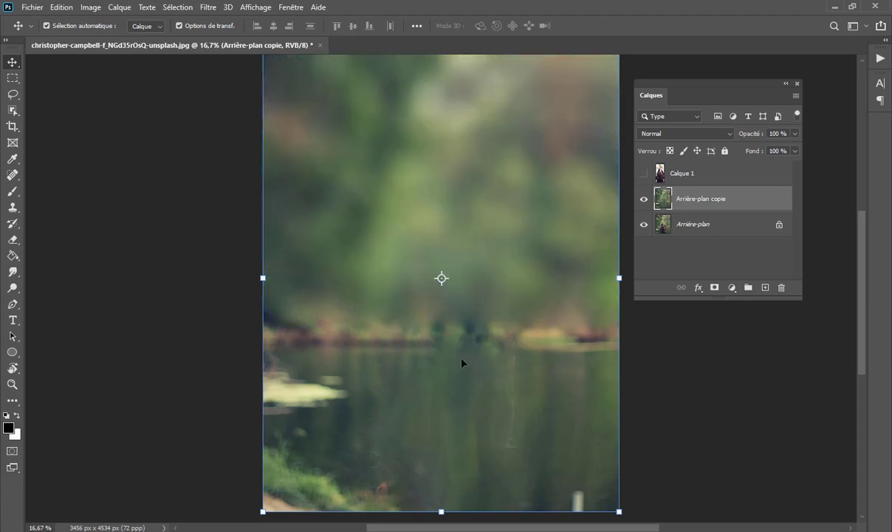
- Show Calque 1 over the blurred background and stamp visible layers into Calque 2 with Ctrl+Alt+Shift+E
click(643, 176)
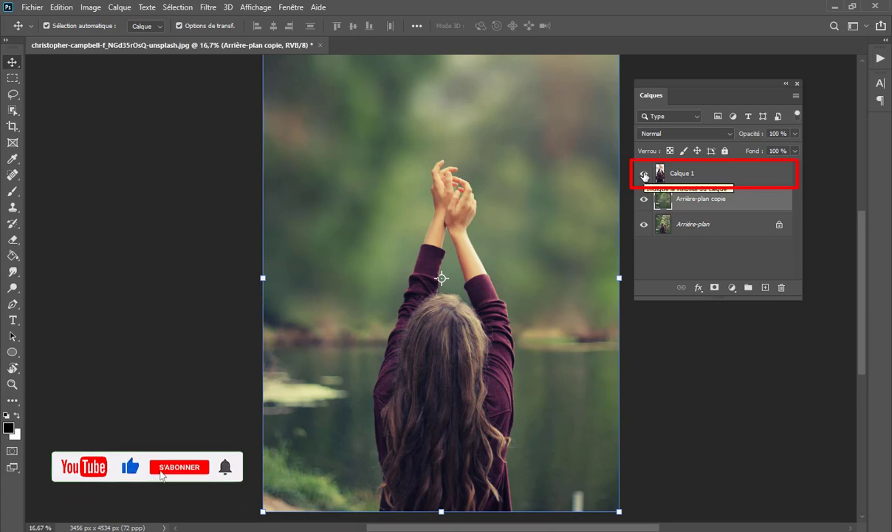
click(690, 178)
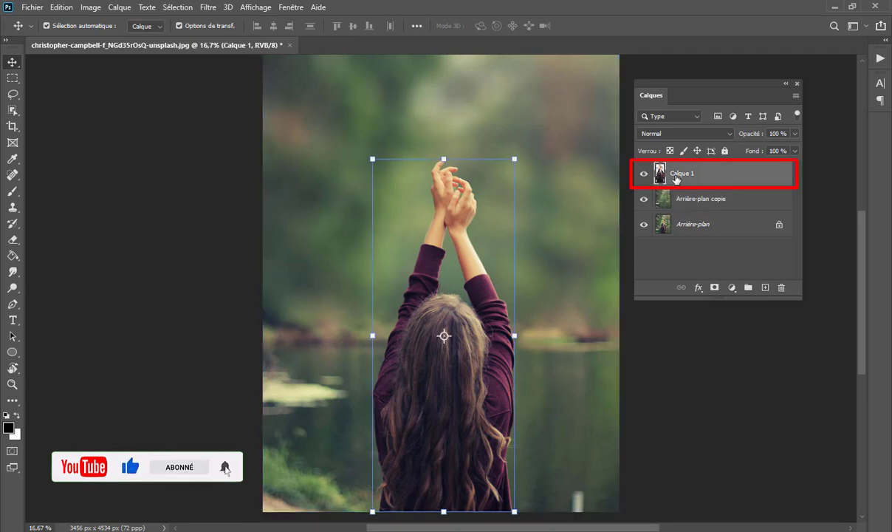
key(ctrl+alt+shift+e)
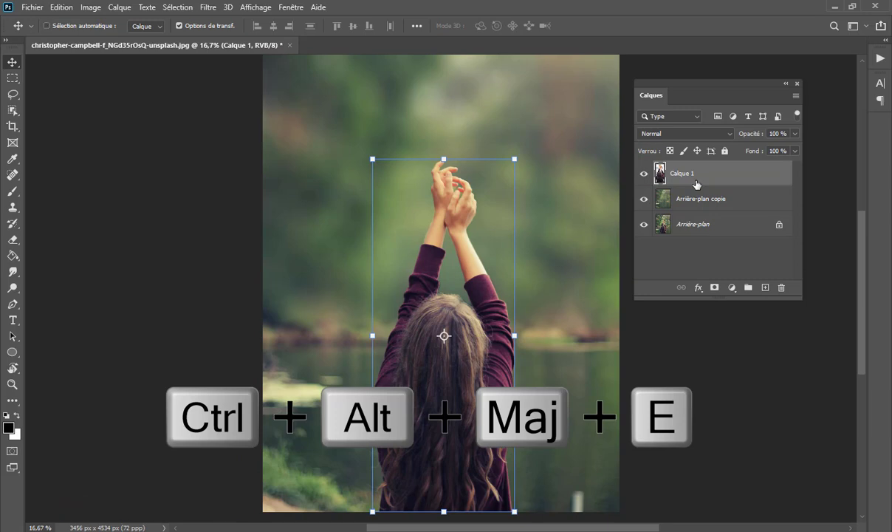
key(ctrl+alt+shift+e)
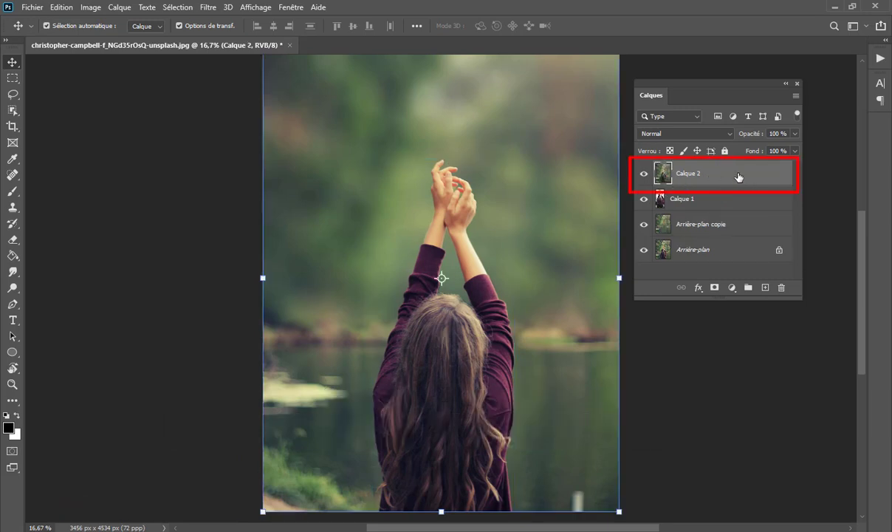
- Open Camera Raw on Calque 2, brighten highlights slightly and darken the shadows
click(207, 7)
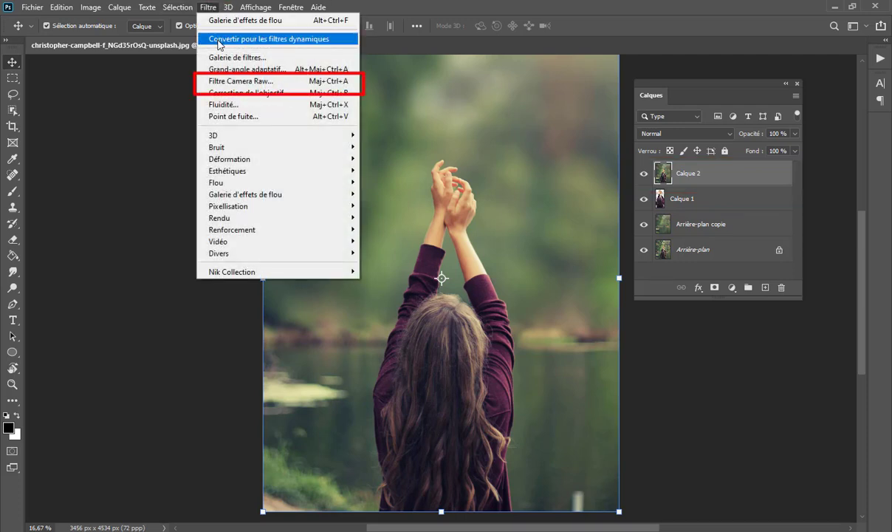
click(219, 81)
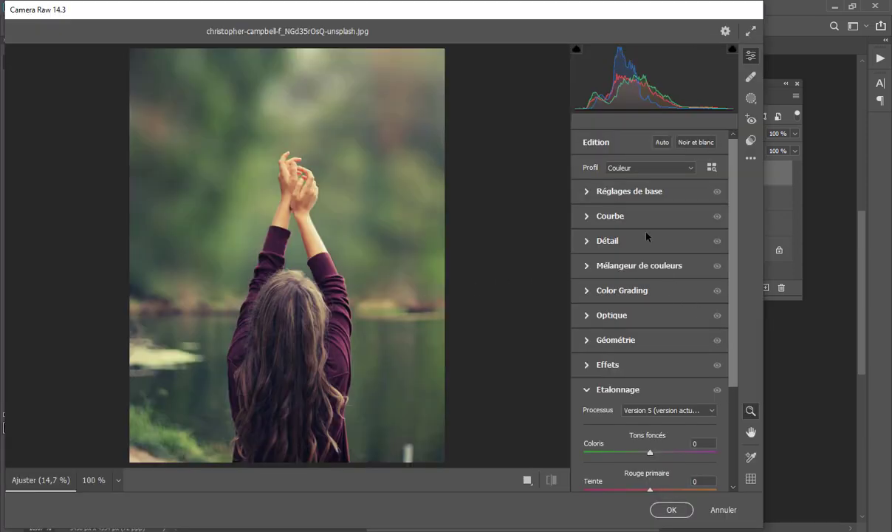
click(620, 194)
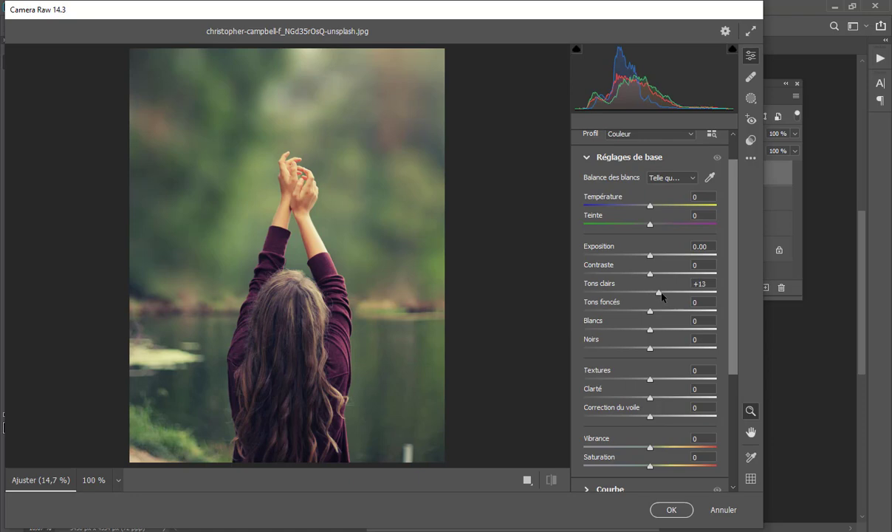
drag(661, 293, 664, 295)
drag(671, 311, 644, 312)
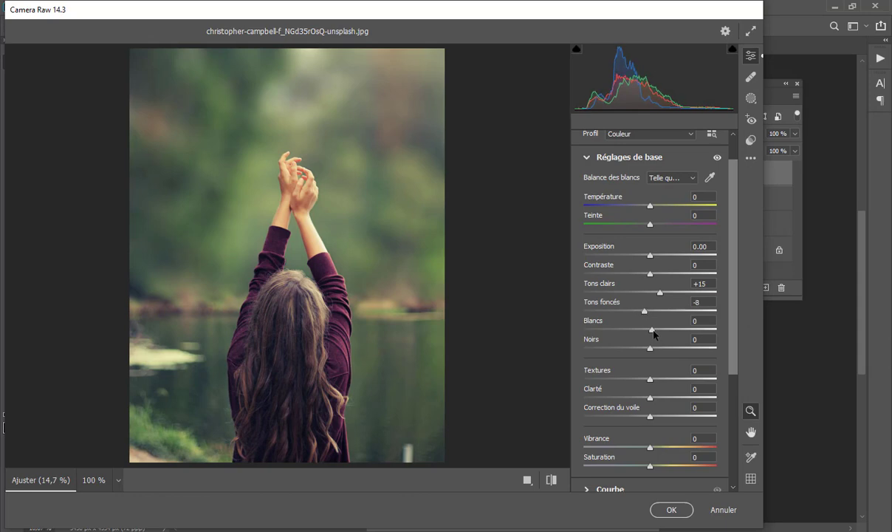
- Raise Blancs to +35, Textures to +38 and Vibrance to +19
mouse_move(651, 329)
mouse_down()
mouse_move(678, 330)
mouse_move(648, 348)
mouse_move(661, 347)
mouse_up()
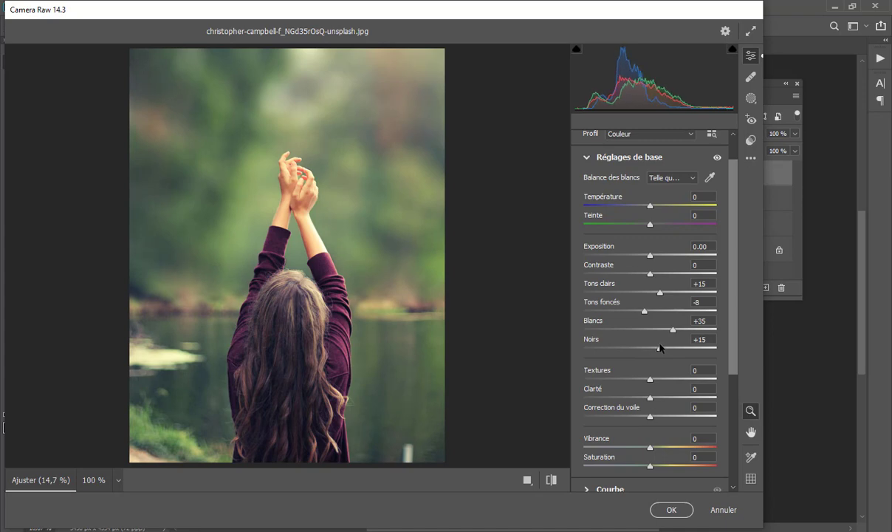
mouse_move(650, 380)
mouse_down()
mouse_move(677, 383)
mouse_move(673, 399)
mouse_move(643, 396)
mouse_up()
mouse_move(650, 447)
mouse_down()
mouse_move(664, 449)
mouse_move(663, 468)
mouse_move(645, 463)
mouse_up()
scroll(652, 432, down, 3)
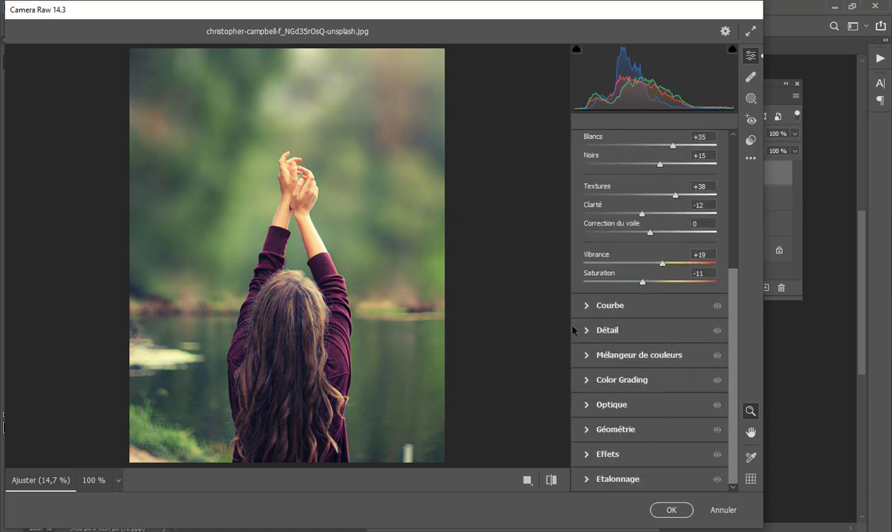
click(636, 332)
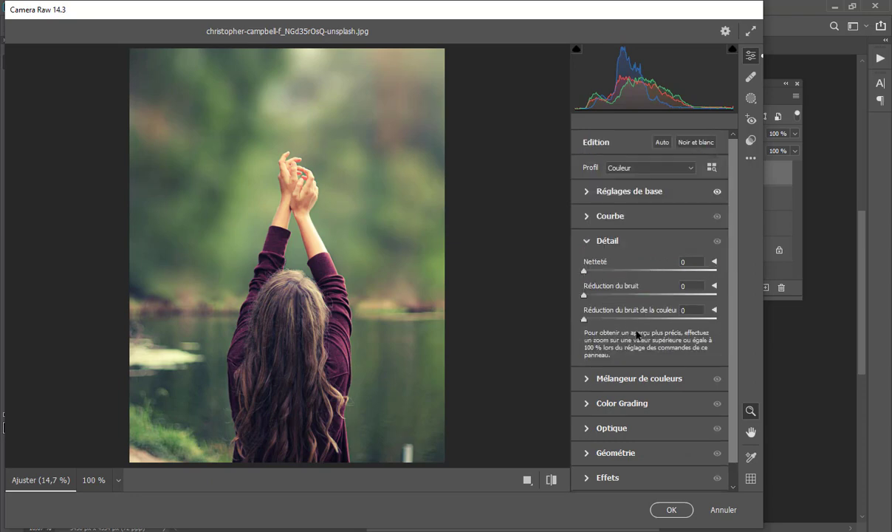
- In the Détail panel, set Netteté 19, Réduction du bruit 24 and colour noise reduction 33
mouse_move(585, 271)
mouse_down()
mouse_move(597, 272)
mouse_move(615, 296)
mouse_up()
drag(584, 319, 627, 321)
- In the colour mixer's Teinte tab, set Rouges +9, Oranges -14, Jaunes +13, Verts +17, Turquoises -17
click(610, 380)
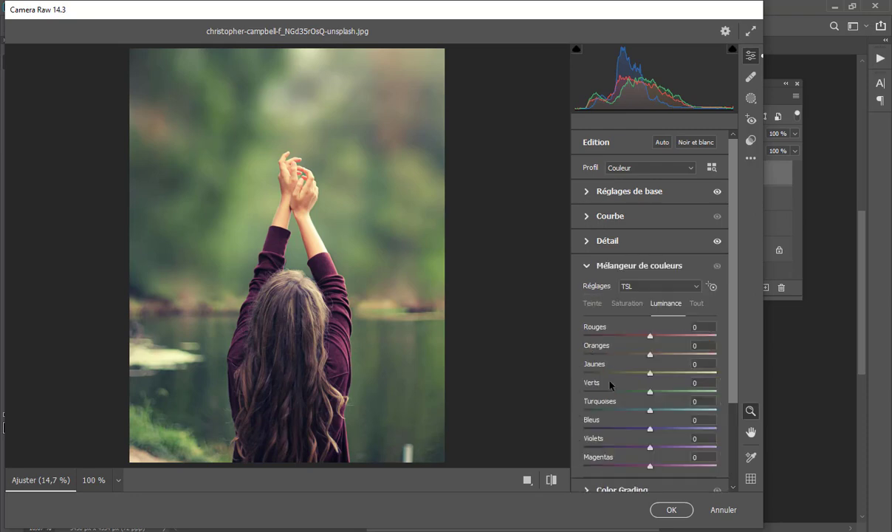
click(591, 303)
scroll(589, 304, down, 2)
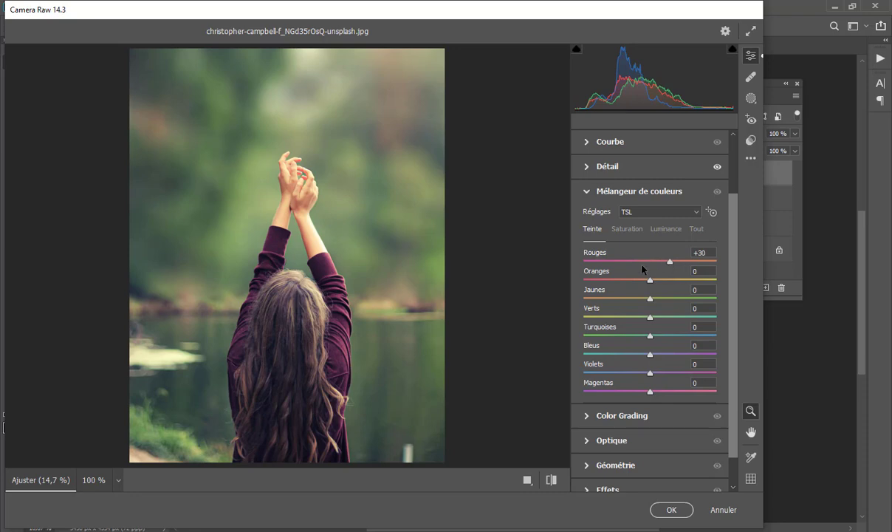
mouse_move(642, 269)
mouse_down()
mouse_move(654, 281)
mouse_move(643, 285)
mouse_up()
drag(651, 303, 624, 300)
drag(625, 300, 652, 304)
mouse_move(649, 317)
mouse_down()
mouse_move(630, 319)
mouse_move(671, 318)
mouse_up()
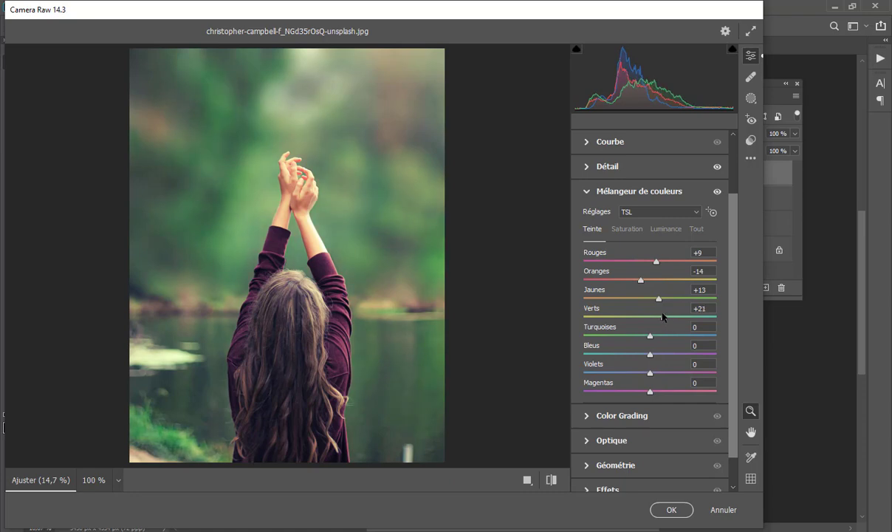
drag(663, 316, 639, 336)
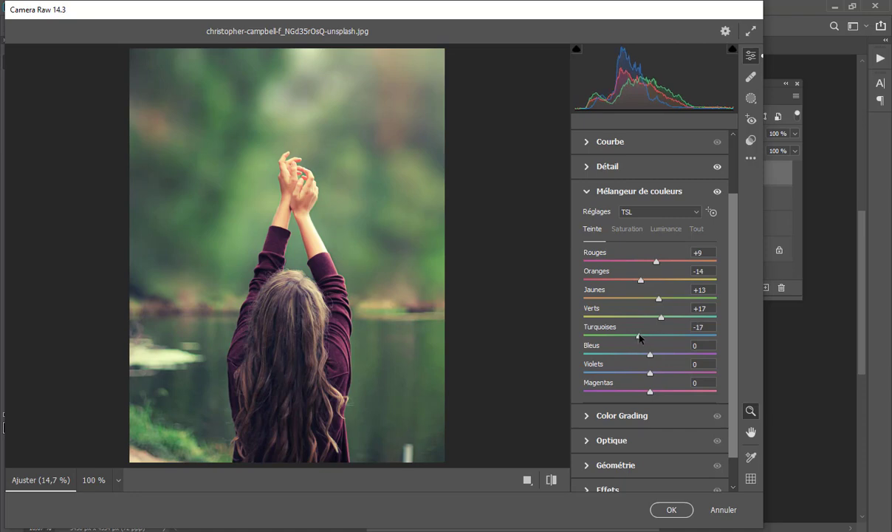
- In the Saturation tab, set Rouges -24, Oranges +12, Jaunes -21 and Verts +4
click(627, 230)
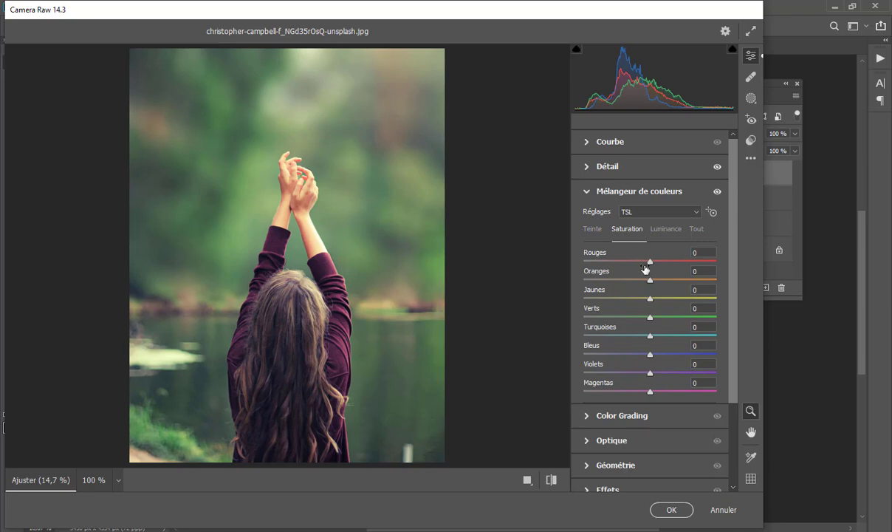
mouse_move(650, 262)
mouse_down()
mouse_move(673, 264)
mouse_move(624, 264)
mouse_move(635, 264)
mouse_move(636, 280)
mouse_move(659, 280)
mouse_up()
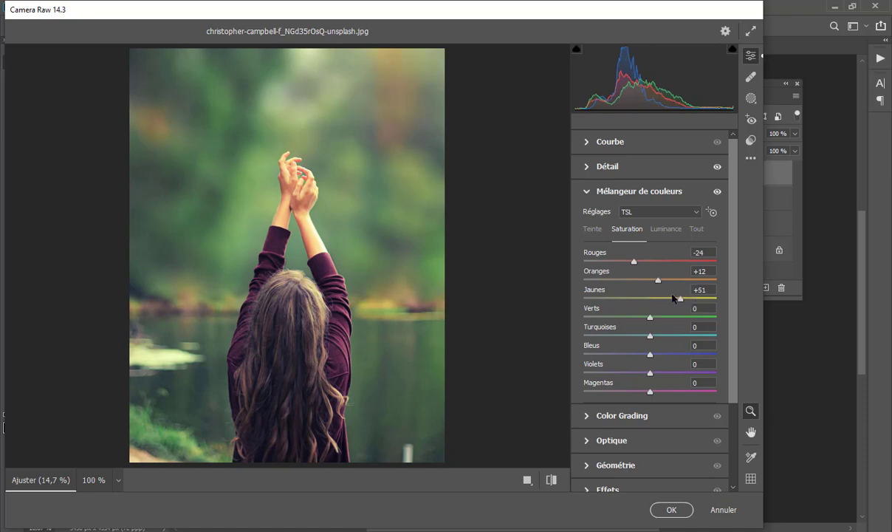
mouse_move(681, 298)
mouse_down()
mouse_move(630, 298)
mouse_move(688, 319)
mouse_move(625, 317)
mouse_move(653, 317)
mouse_up()
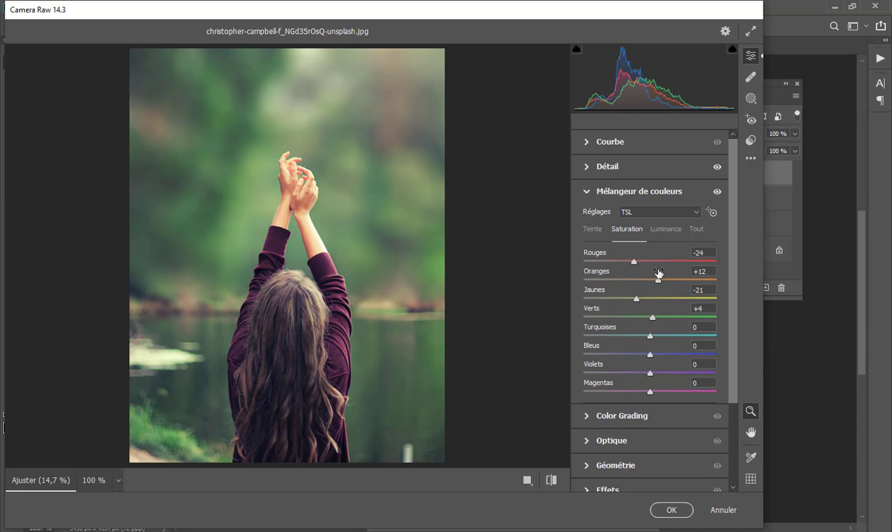
- Set Camera Raw colour mixer luminance: reds +36, oranges +22, yellows +7, greens -13
click(672, 232)
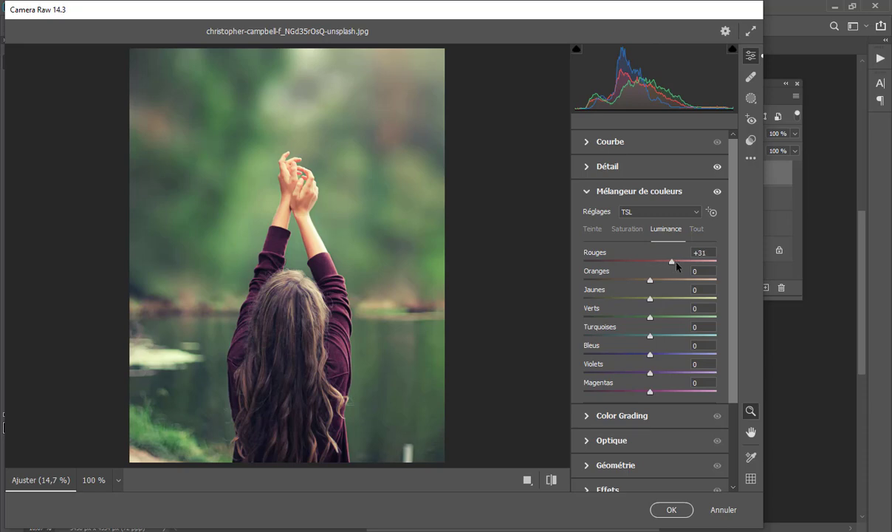
drag(680, 263, 672, 264)
mouse_move(649, 280)
mouse_down()
mouse_move(664, 282)
mouse_move(635, 291)
mouse_move(668, 293)
mouse_move(626, 301)
mouse_move(655, 300)
mouse_move(683, 322)
mouse_move(644, 328)
mouse_up()
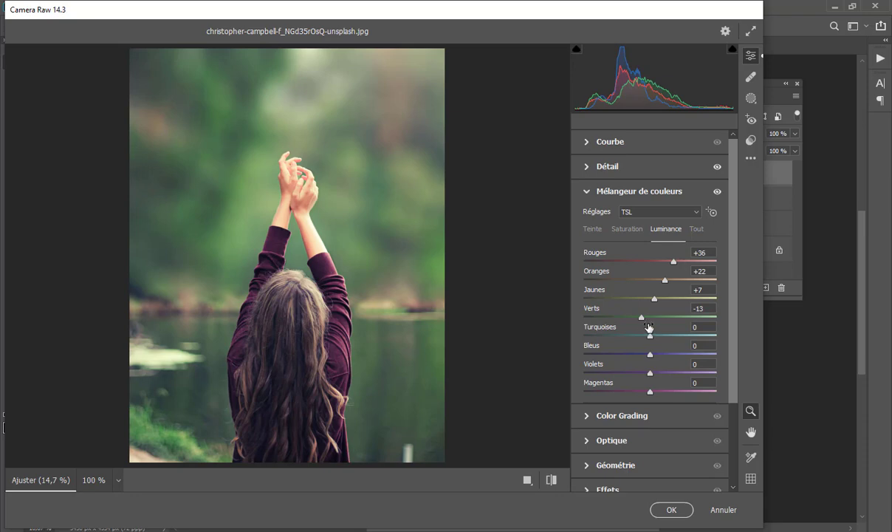
scroll(650, 327, down, 1)
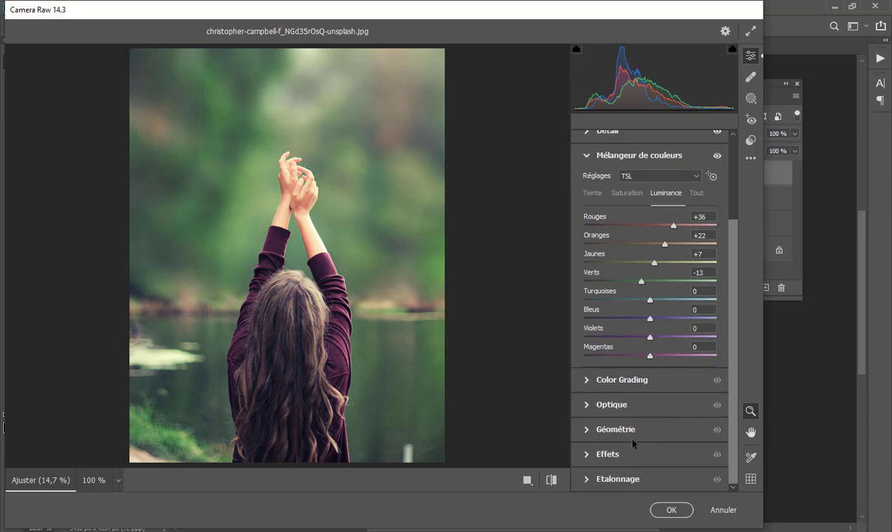
- Add a -15 vignette in Effects and toggle the before/after preview to compare
click(592, 454)
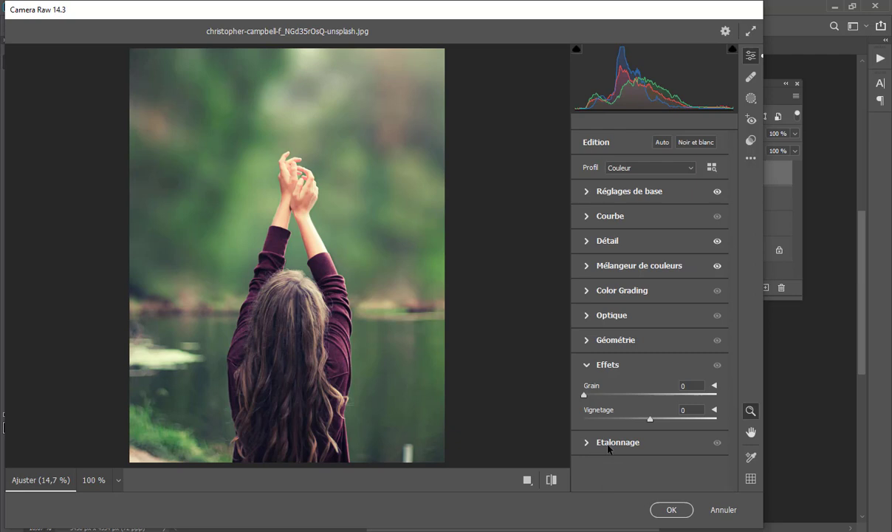
mouse_move(650, 419)
mouse_down()
mouse_move(617, 419)
mouse_move(637, 421)
mouse_up()
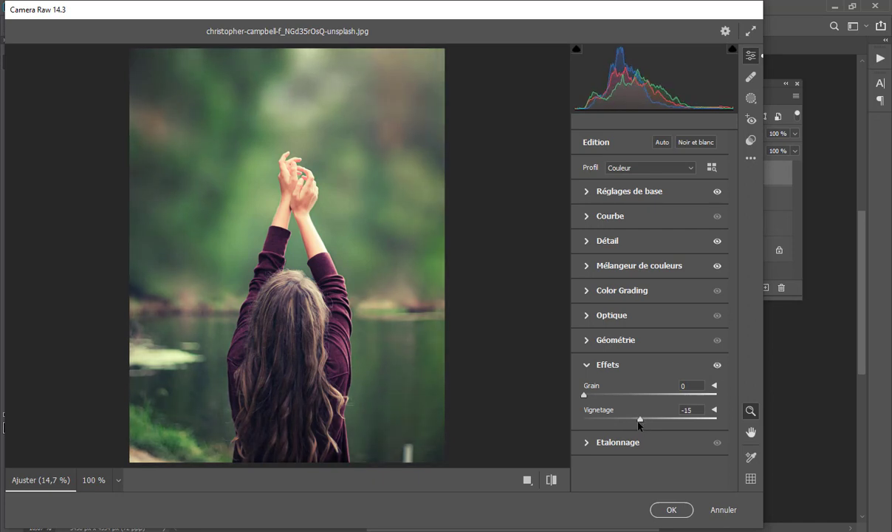
click(551, 480)
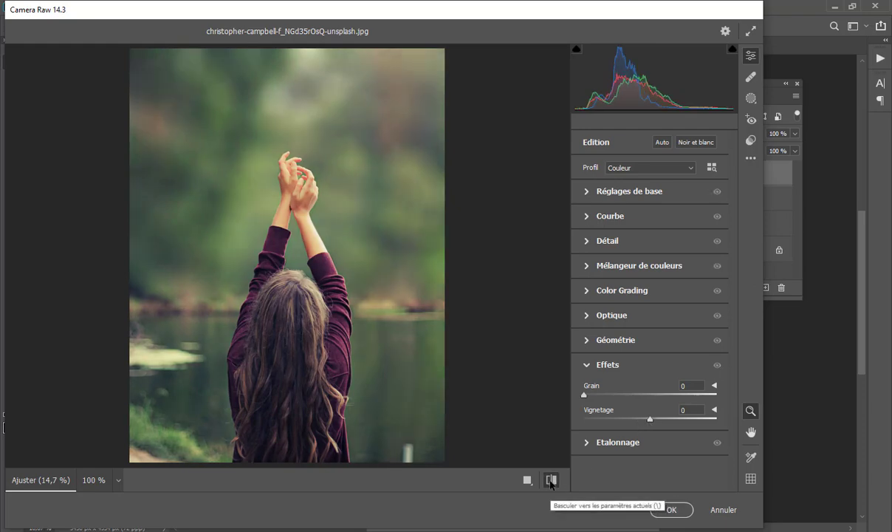
click(550, 480)
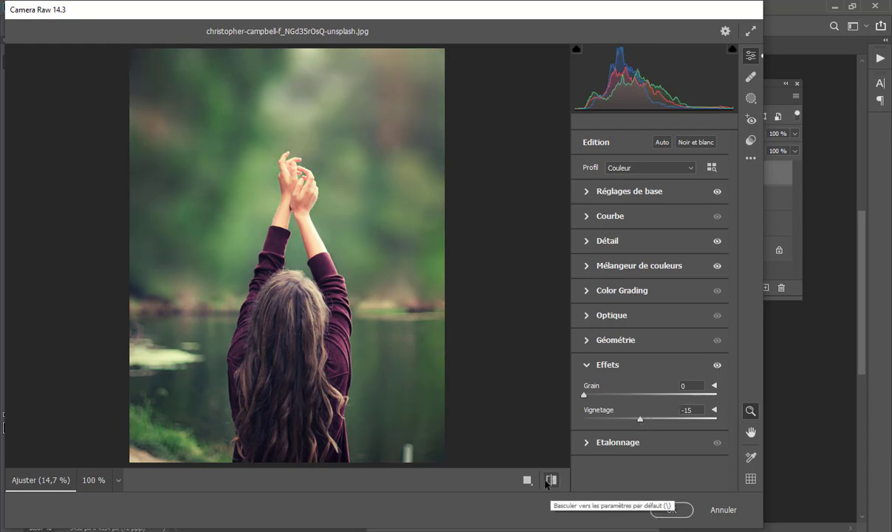
- Review the side-by-side before/after view and apply the Camera Raw grading to Calque 2
click(528, 481)
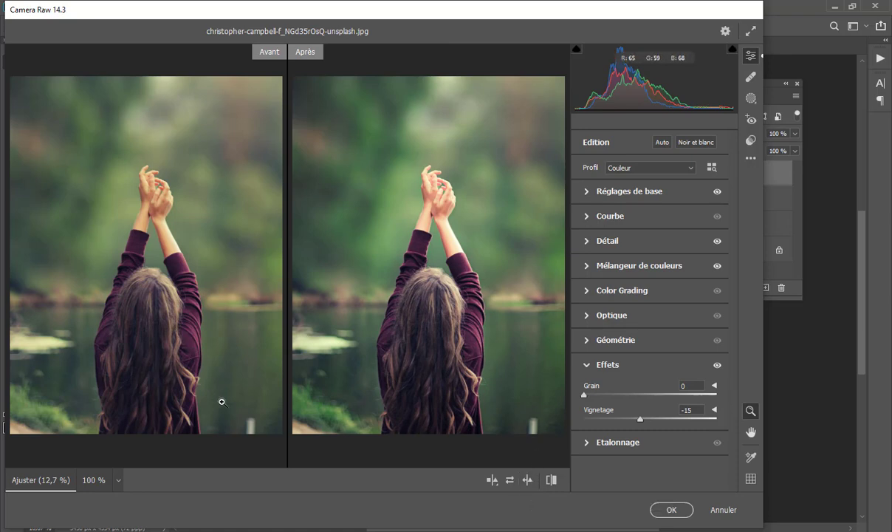
click(672, 510)
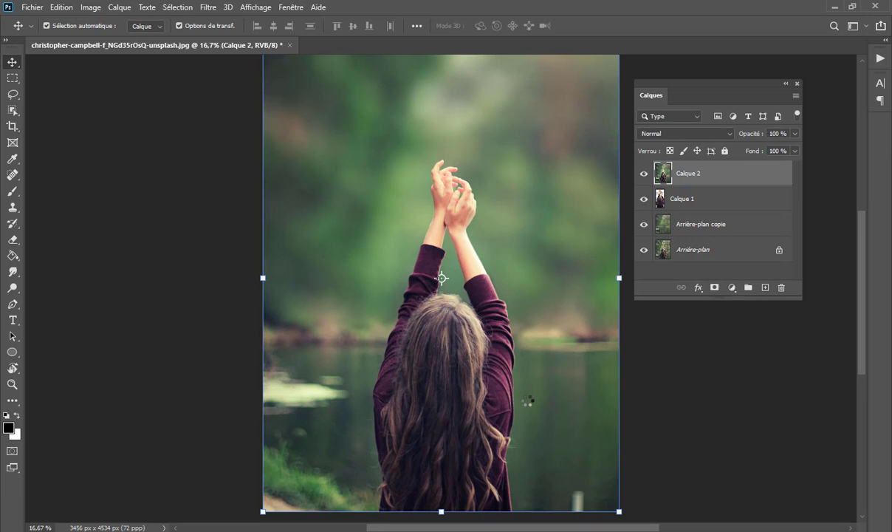
alt+click(643, 250)
alt+click(643, 250)
alt+click(643, 250)
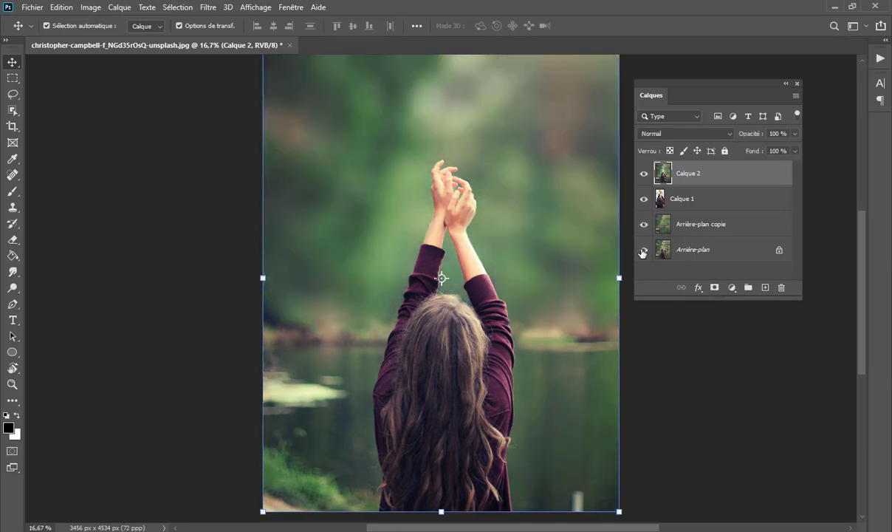